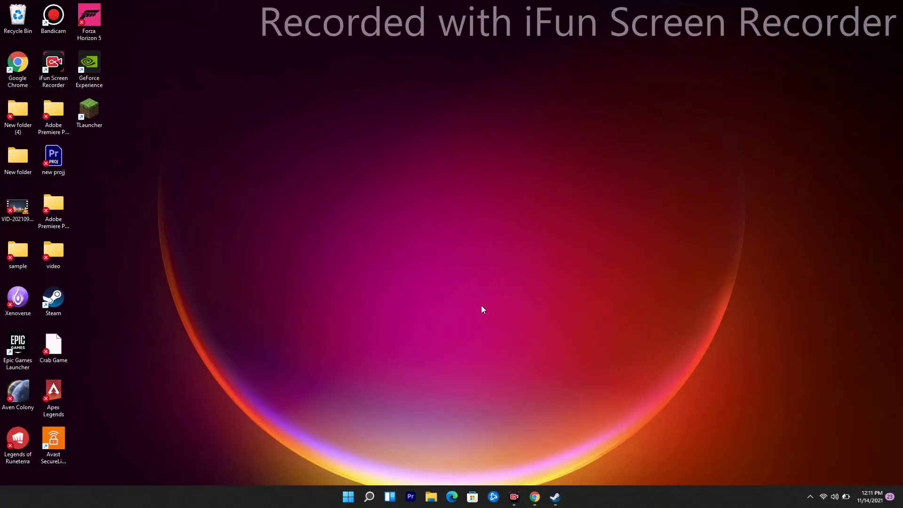
Step: Launch Settings from Search and go to Apps > Apps & features
click(369, 496)
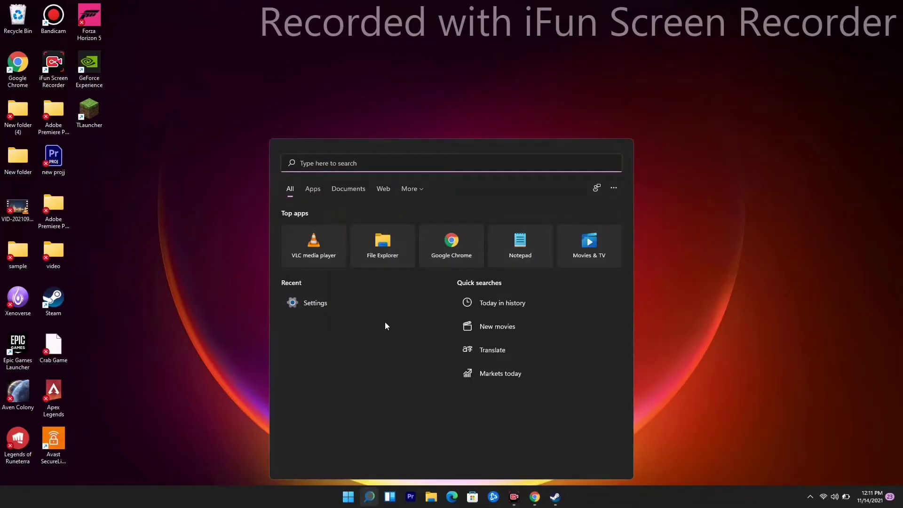
click(337, 307)
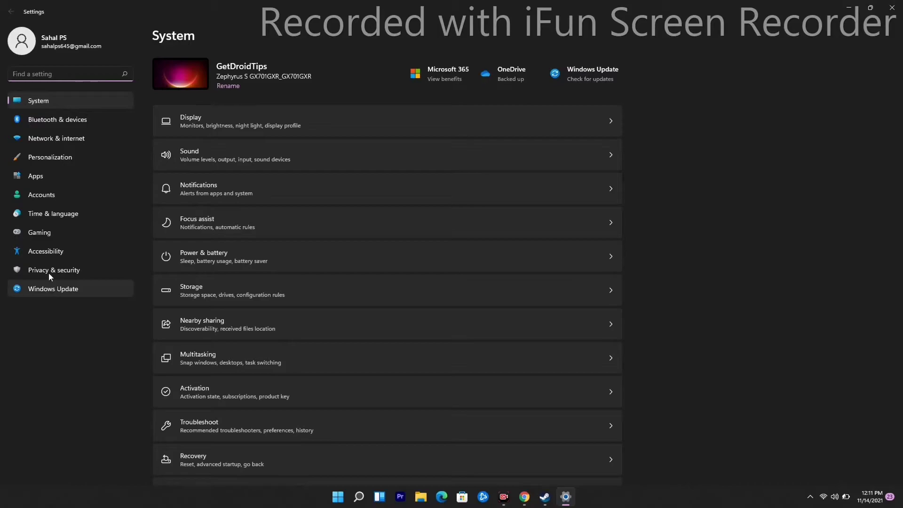
click(52, 174)
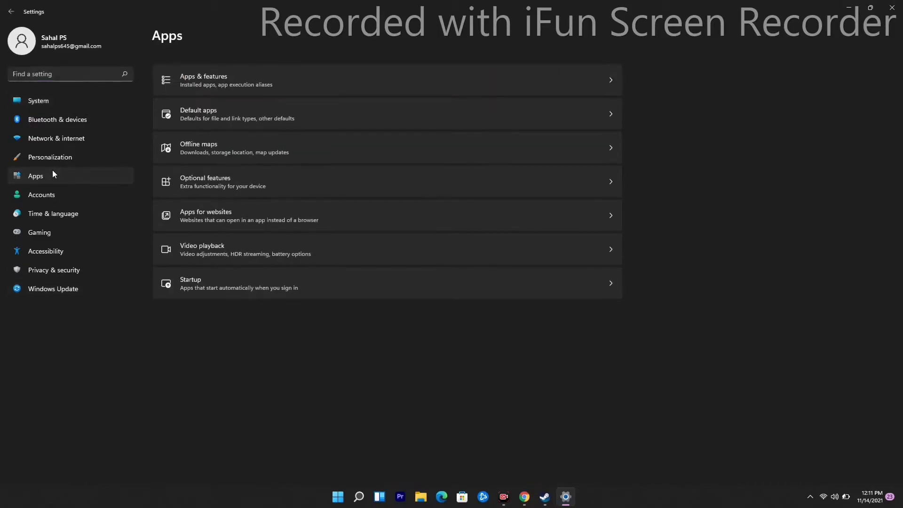
click(257, 71)
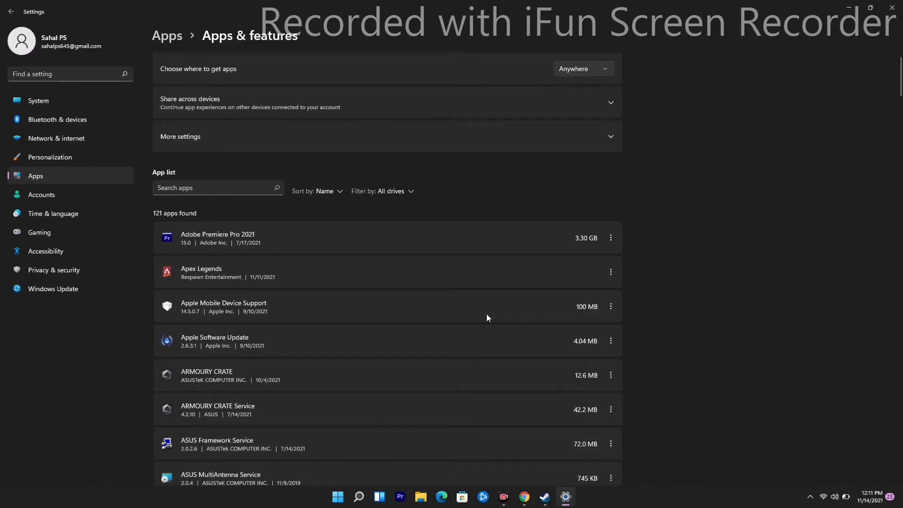
Step: Scroll down through the list of 121 installed apps, then close the Settings window
scroll(481, 319, down, 7)
scroll(481, 316, down, 6)
scroll(482, 316, up, 7)
scroll(482, 319, down, 15)
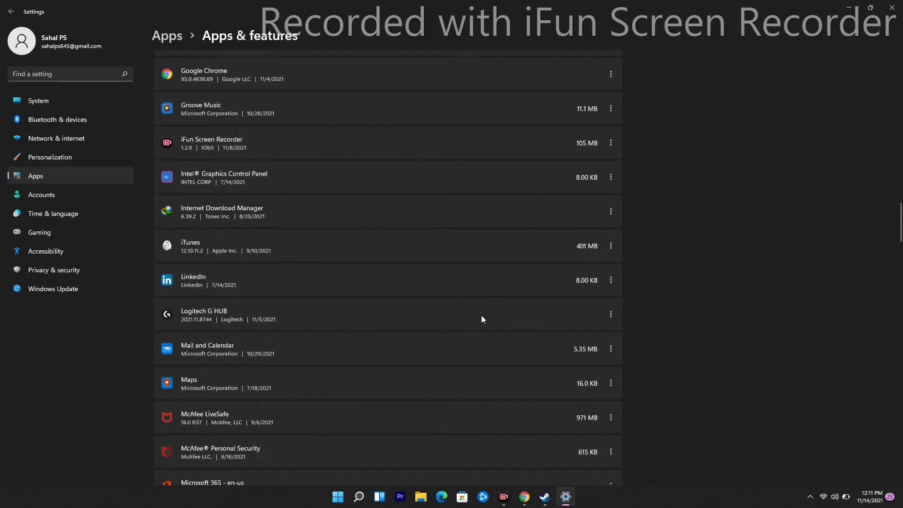
scroll(481, 320, down, 5)
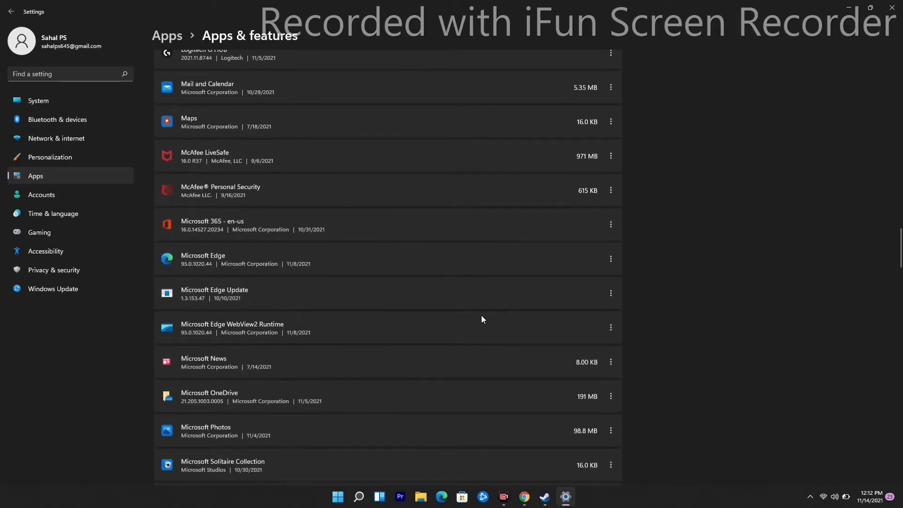
scroll(481, 319, down, 5)
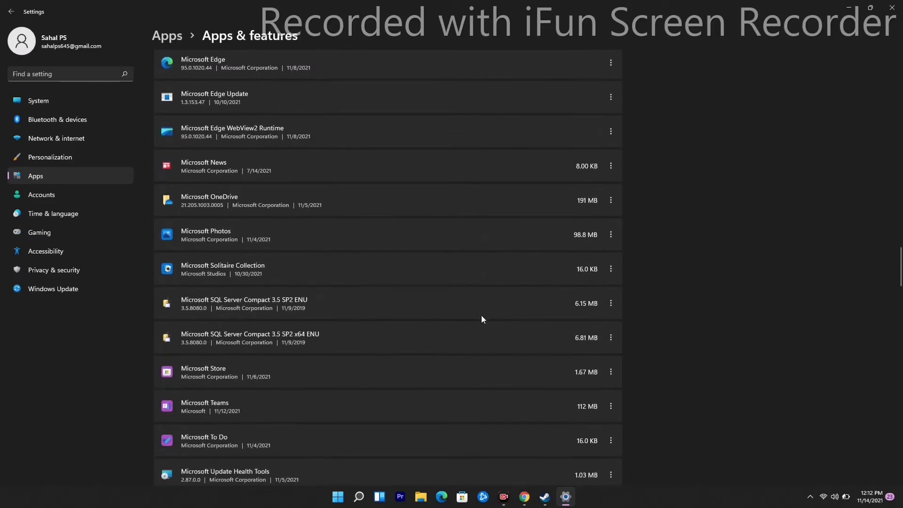
scroll(481, 318, down, 4)
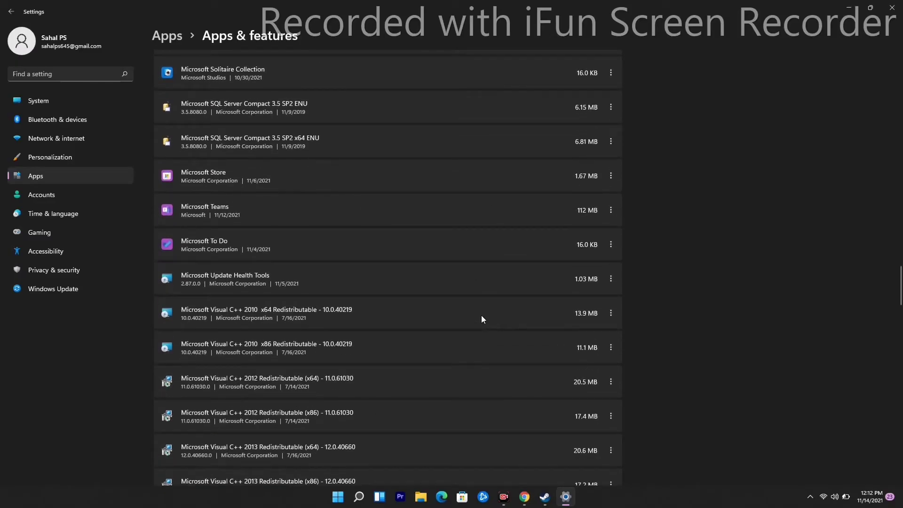
scroll(481, 319, down, 8)
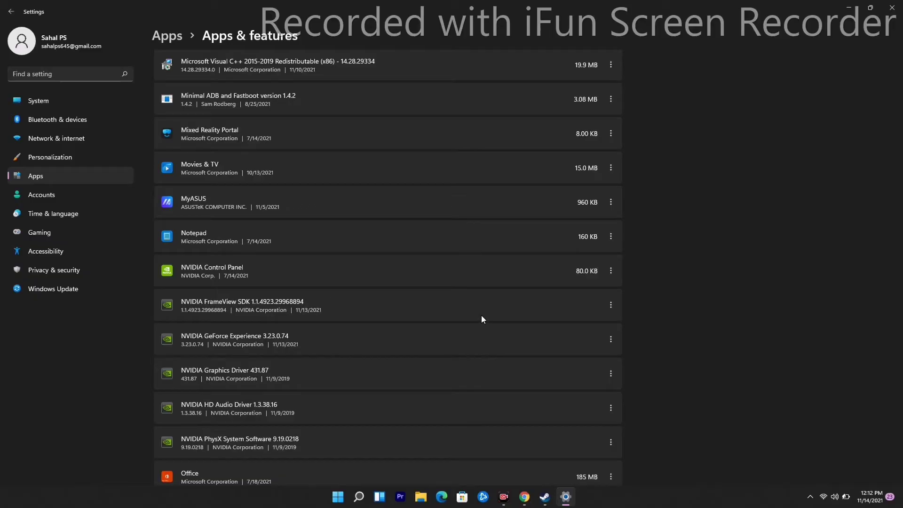
scroll(480, 304, down, 8)
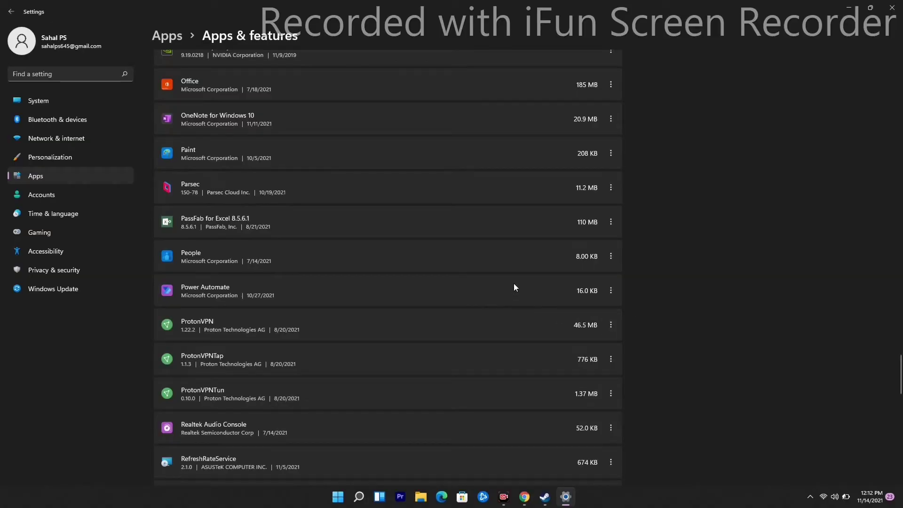
click(892, 7)
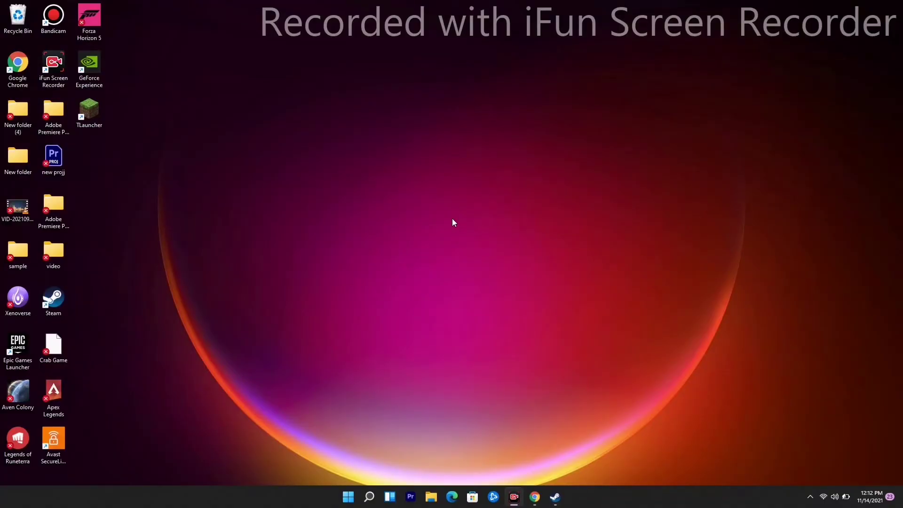
Step: Open %appdata% through the Run box and maximize the Roaming Explorer window
key(super+r)
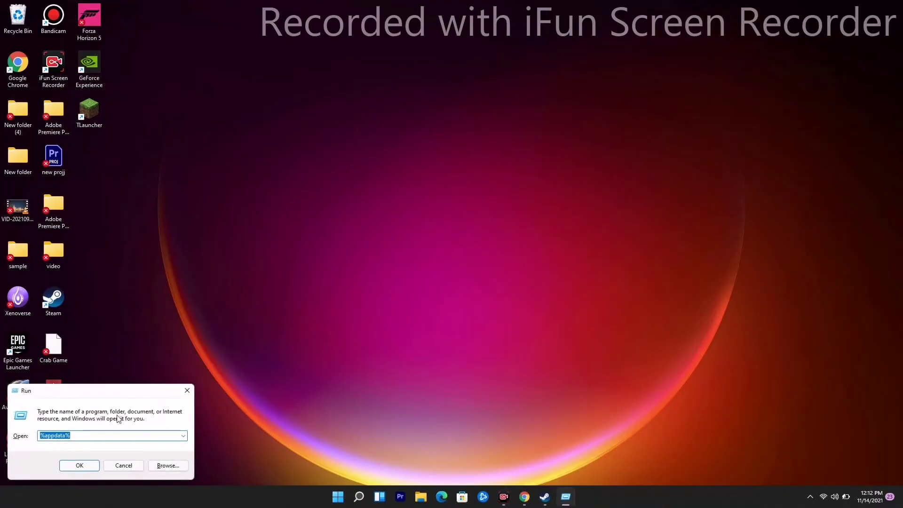
click(95, 437)
click(81, 467)
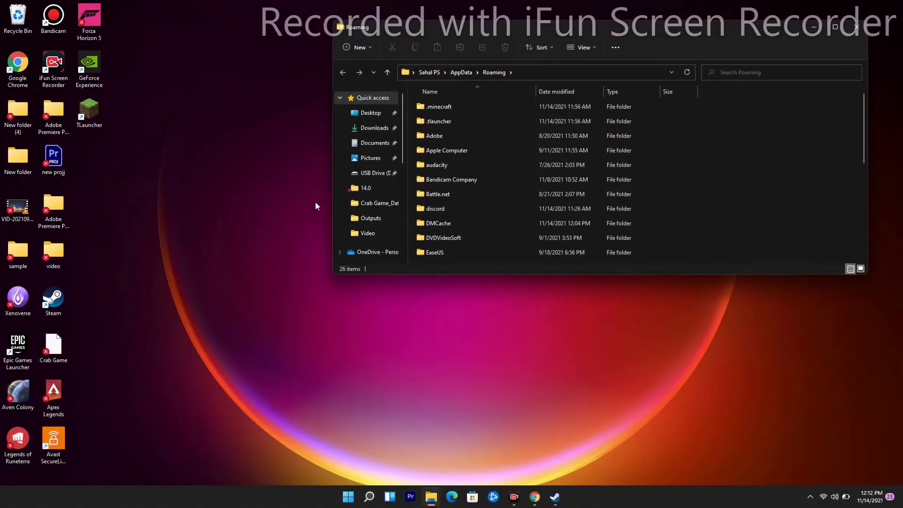
click(823, 33)
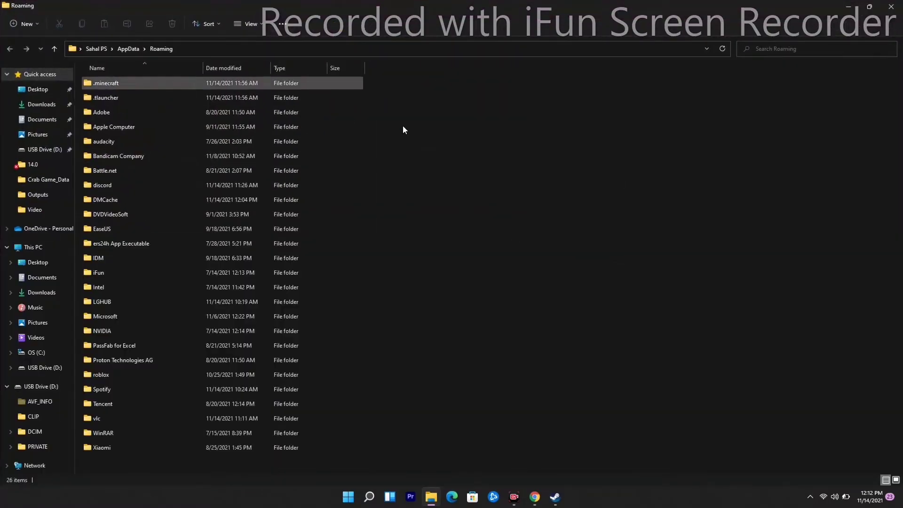
Step: Look inside the .minecraft and .tlauncher folders, returning to Roaming after each
double_click(120, 85)
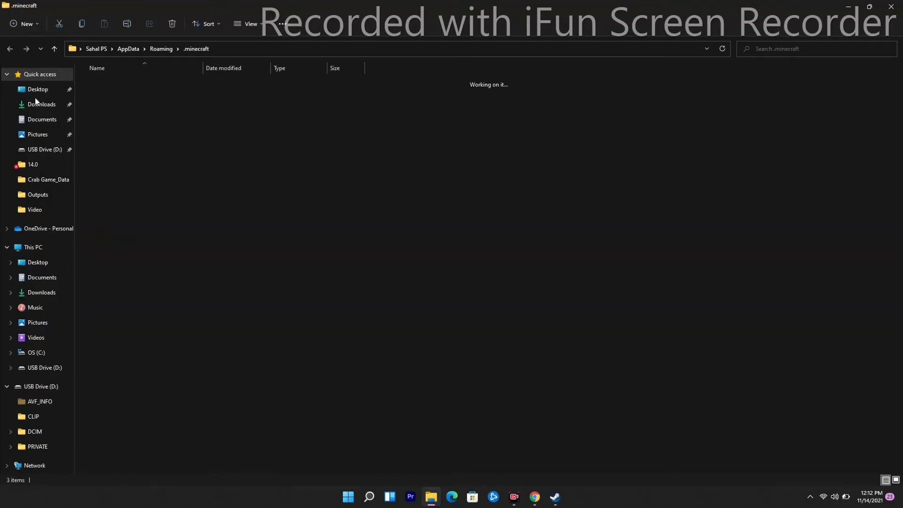
click(9, 48)
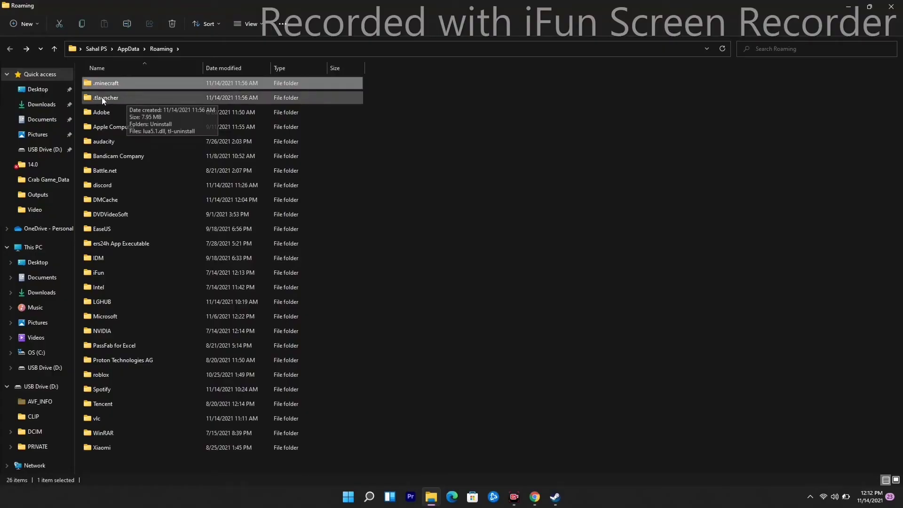
double_click(102, 99)
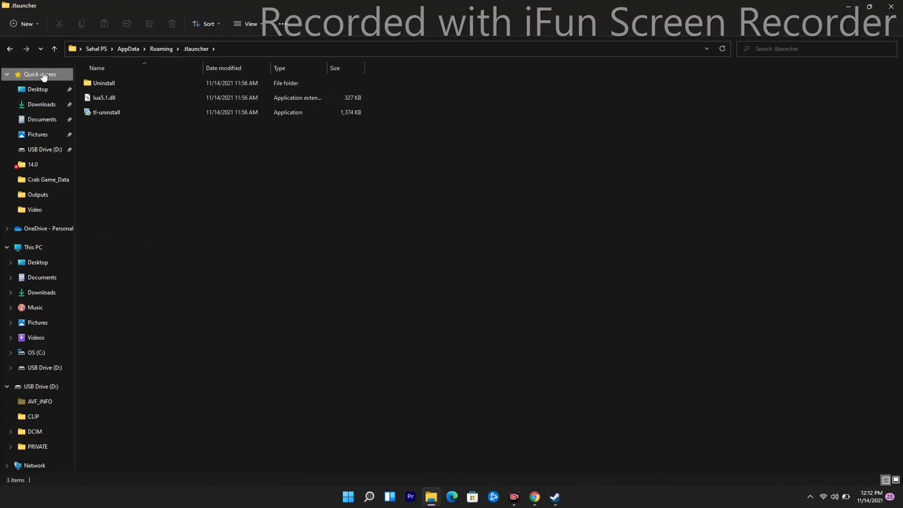
click(10, 48)
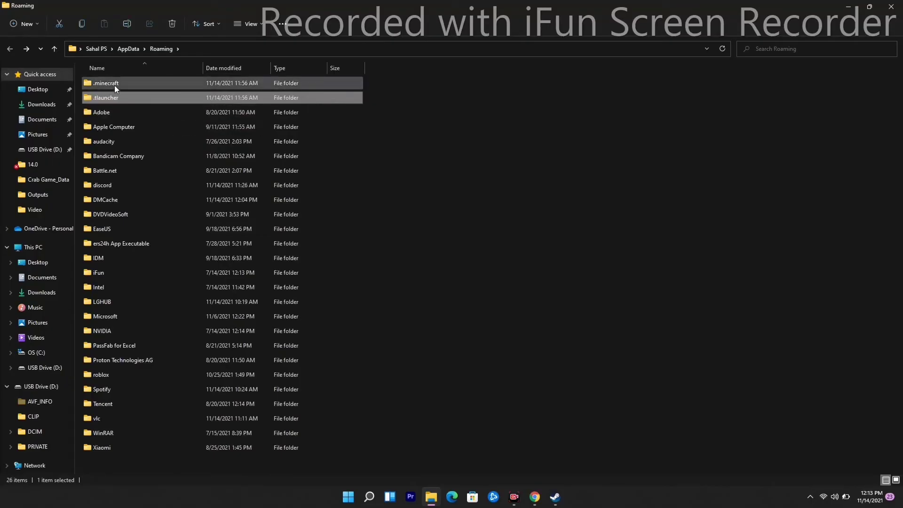
Step: Open the Properties dialog of the .minecraft folder
click(117, 84)
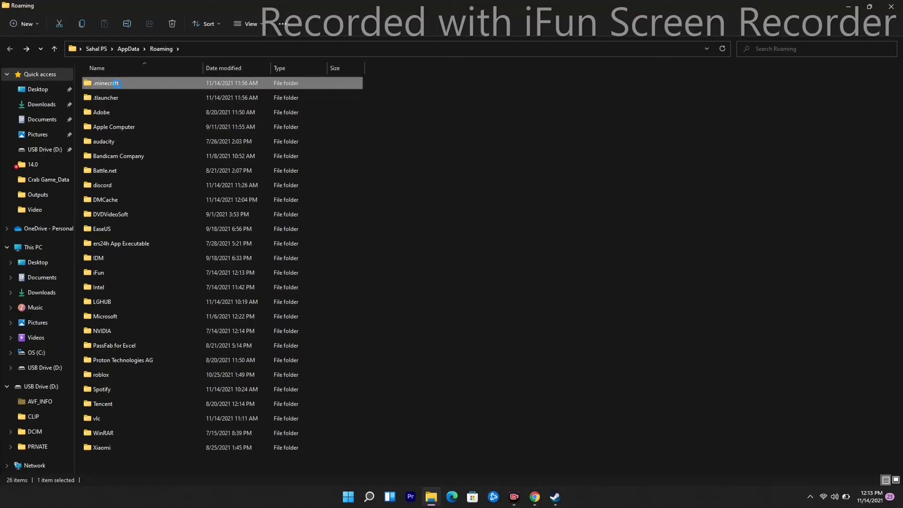
right_click(117, 84)
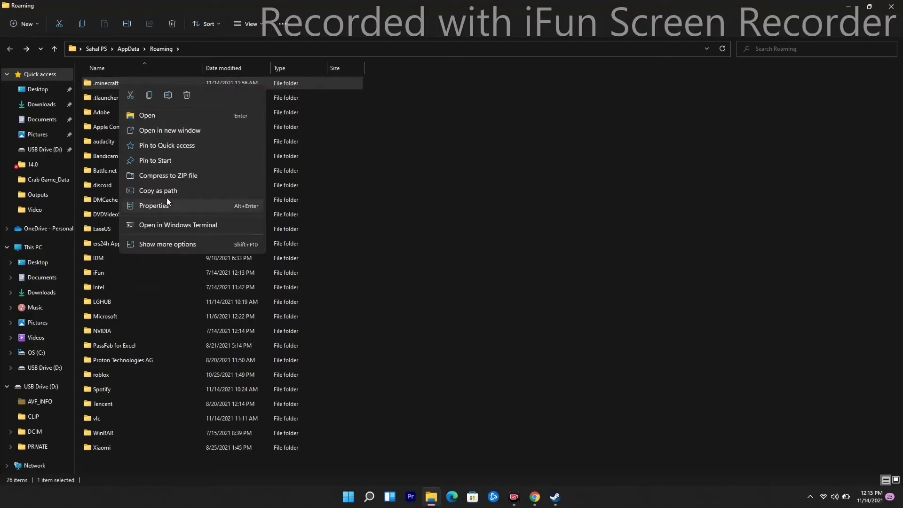
click(104, 83)
right_click(104, 83)
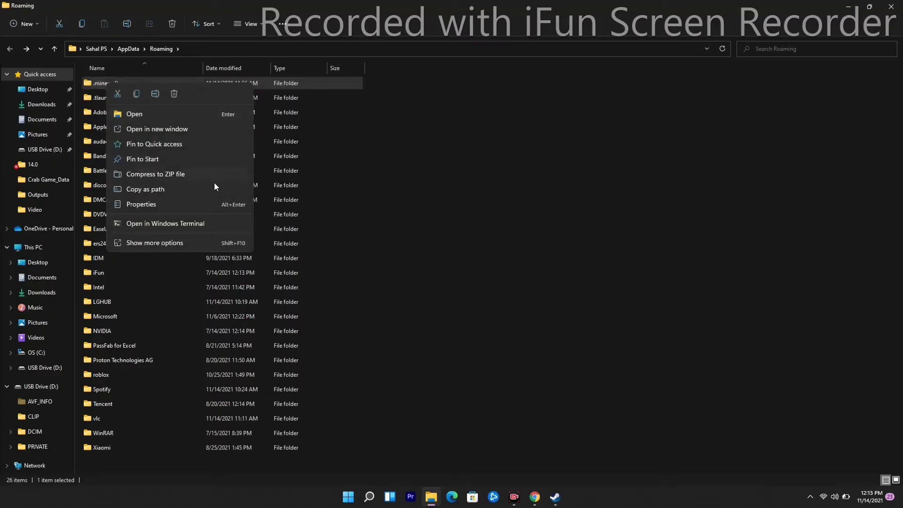
click(156, 204)
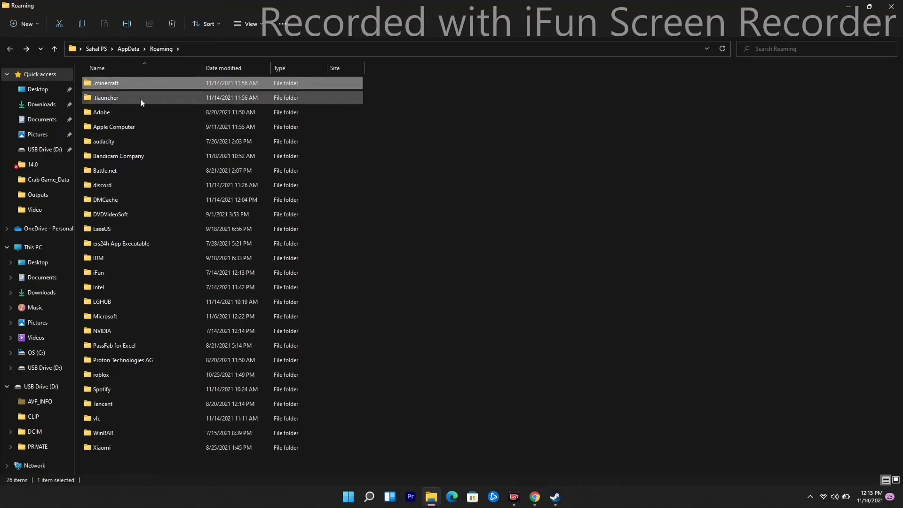
Step: Change the folder name from .minecraft to minecraft1 and confirm with OK
click(181, 124)
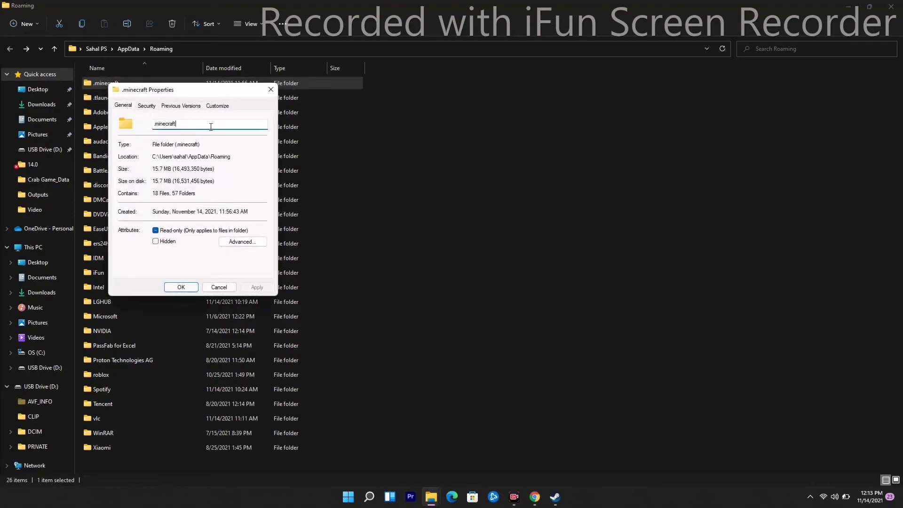
key(Delete)
text(1)
click(218, 287)
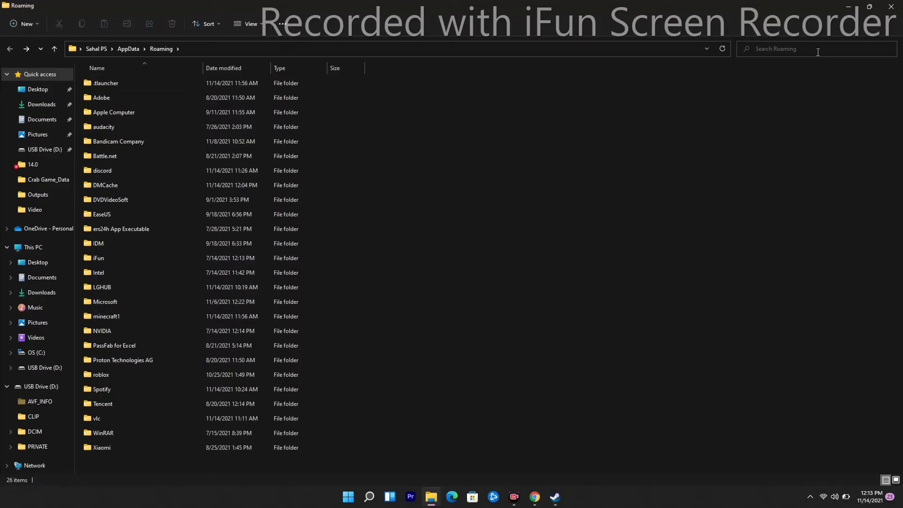
click(844, 11)
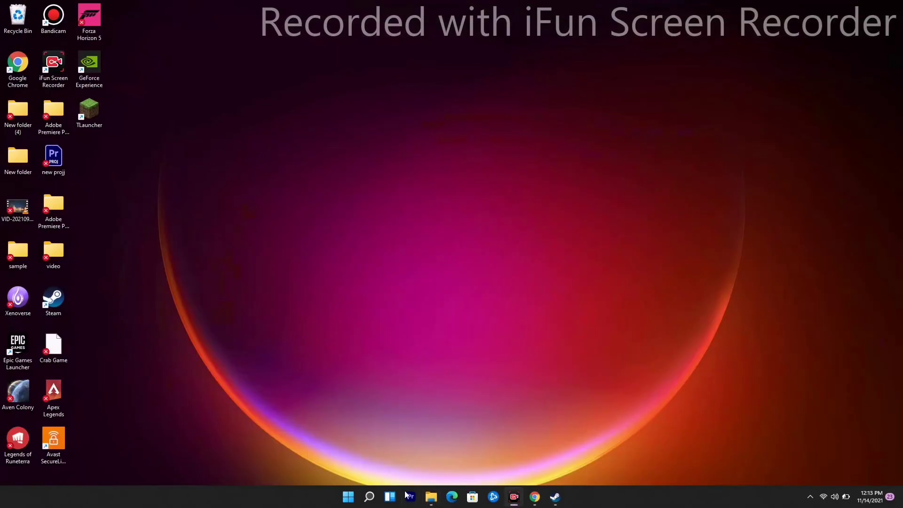
click(472, 496)
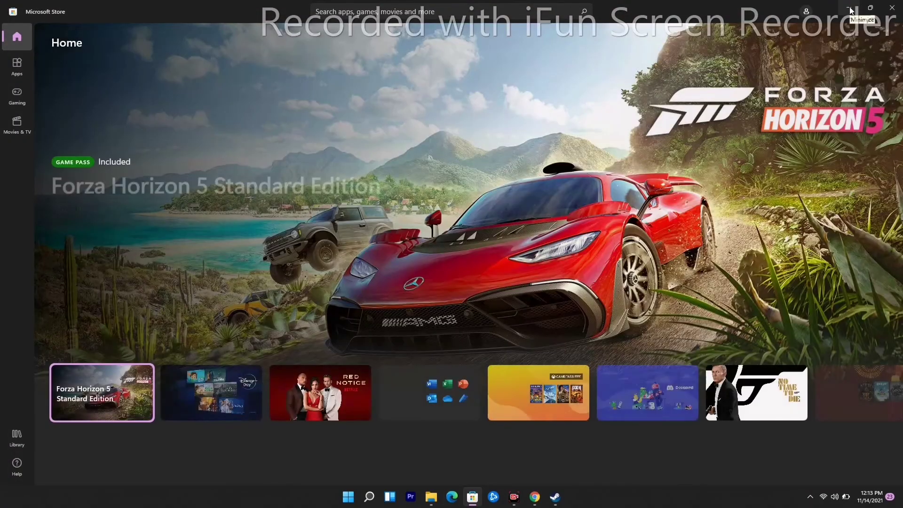
click(850, 10)
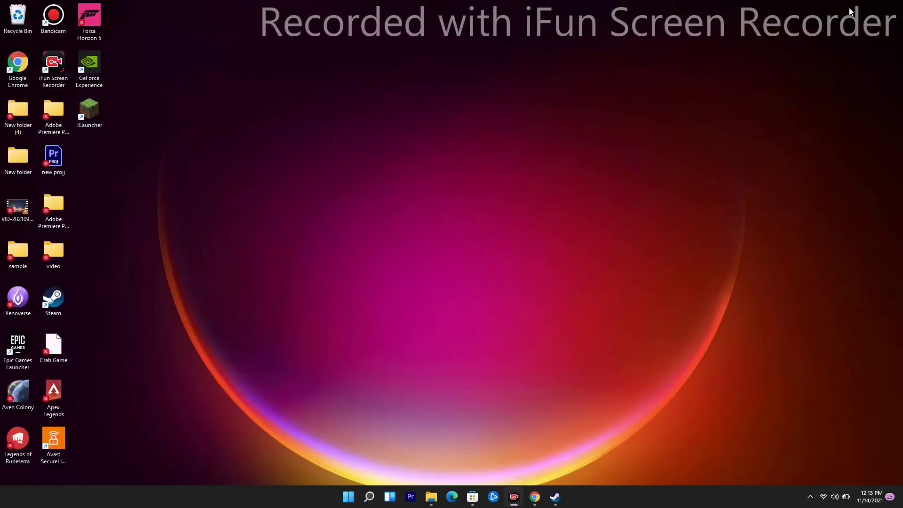
click(431, 496)
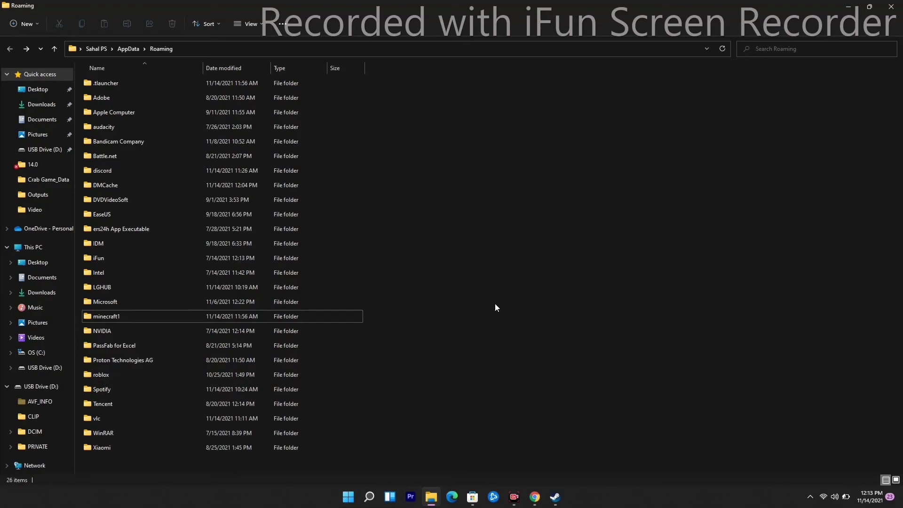
Step: In minecraft1's Properties, swap the trailing 1 for a leading dot to make it .minecraft
click(118, 317)
right_click(118, 317)
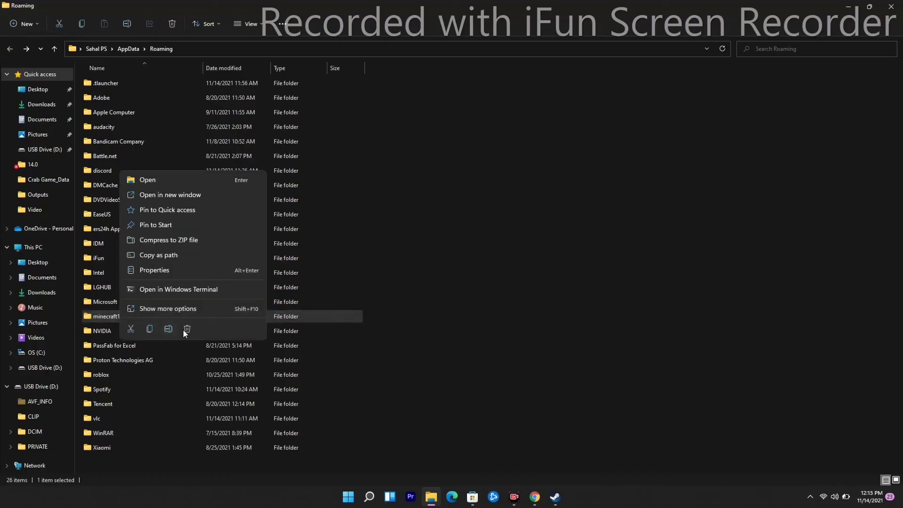
click(180, 272)
click(193, 296)
key(BackSpace)
text(.minecraft)
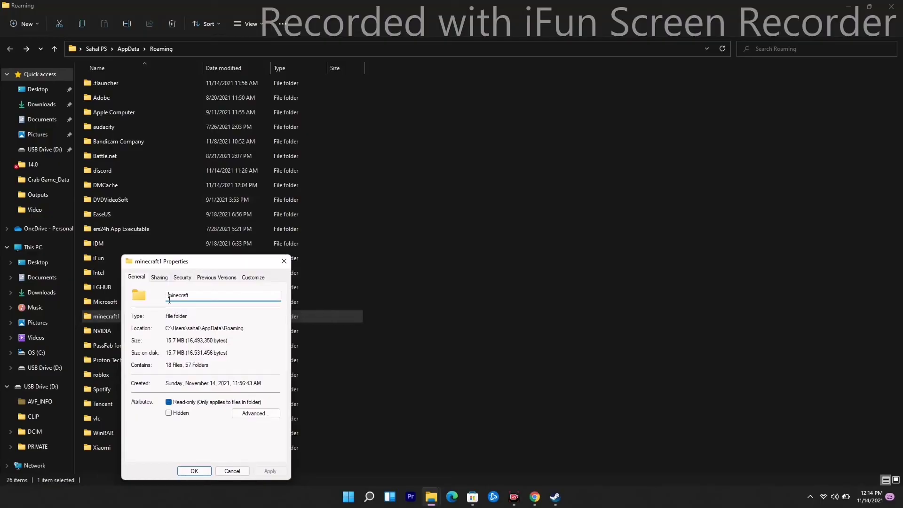
click(193, 471)
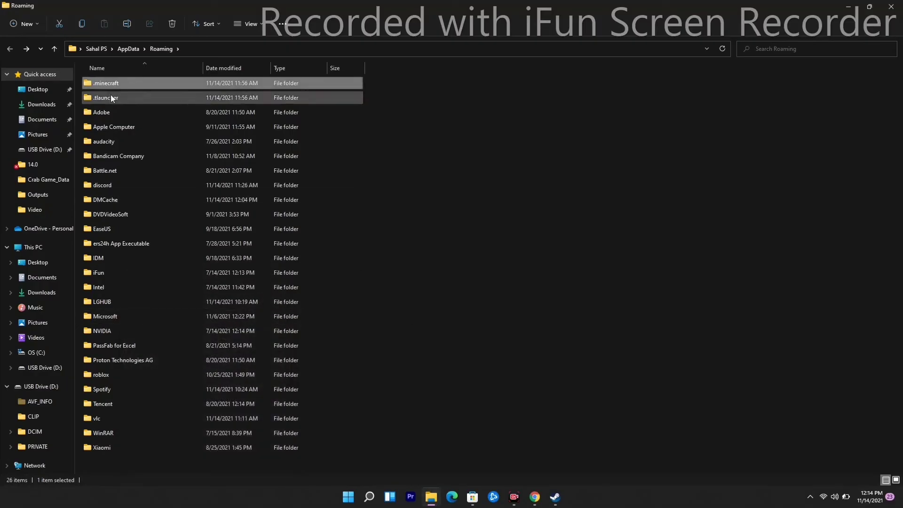
Step: Close the Roaming Explorer window and refresh the desktop from its context menu
click(890, 7)
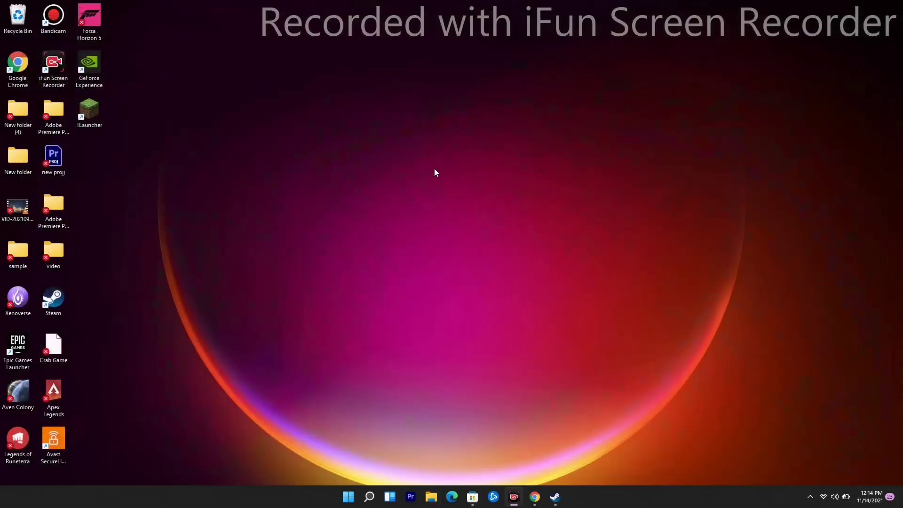
right_click(433, 168)
click(471, 206)
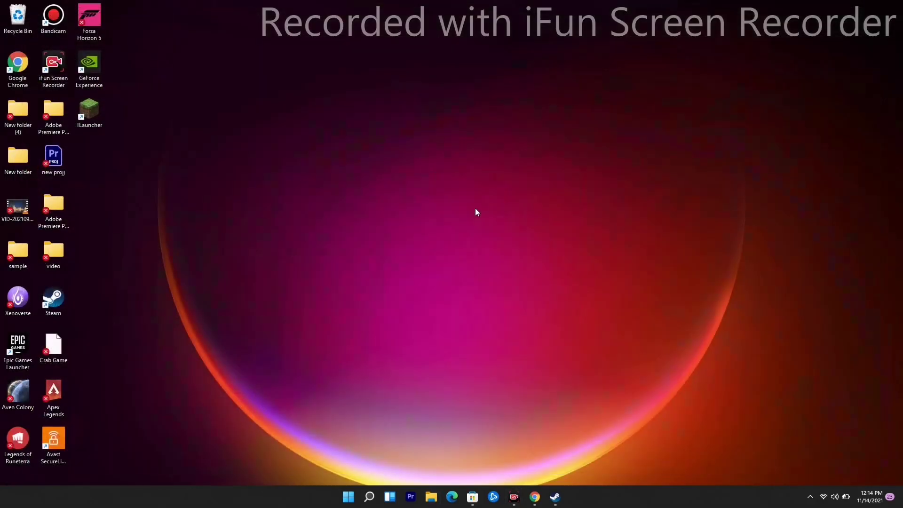